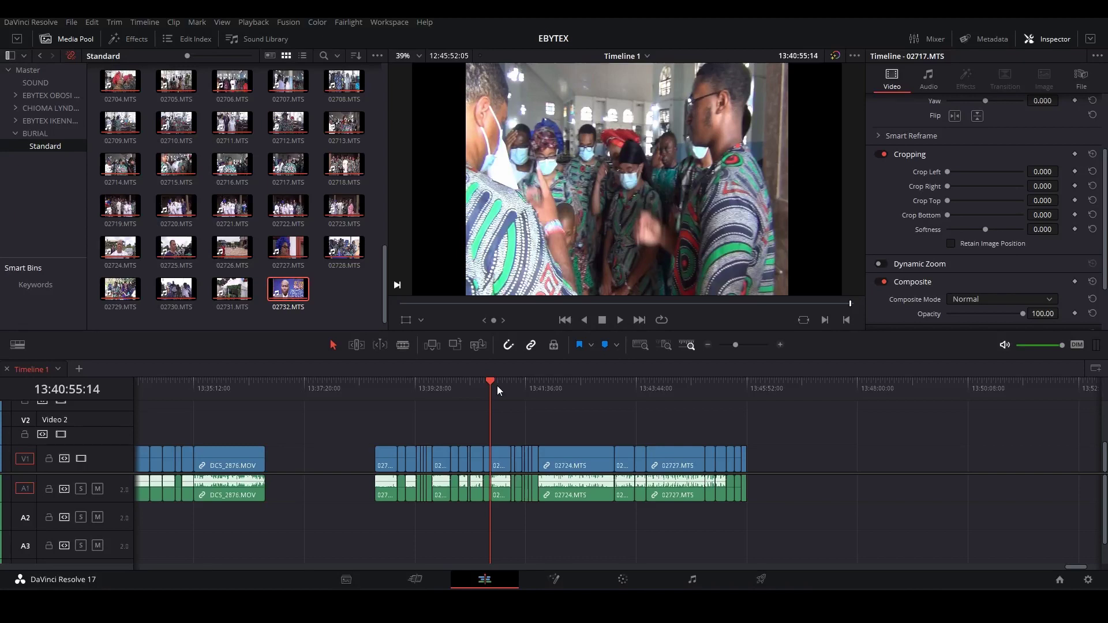
Scrub through the interview and church shots, then select clip 02711.MTS on V1
{"action": "mouse_move", "coordinate": [498, 386]}
{"action": "left_mouse_down"}
{"action": "mouse_move", "coordinate": [584, 388]}
{"action": "mouse_move", "coordinate": [446, 410]}
{"action": "left_mouse_up"}
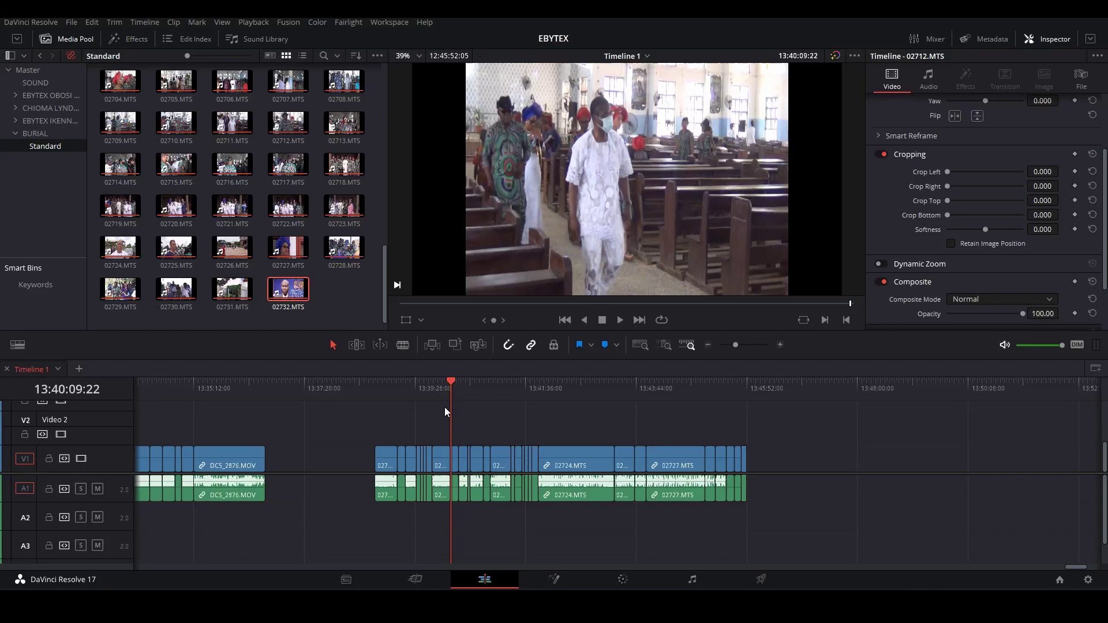
{"action": "left_click", "coordinate": [554, 393]}
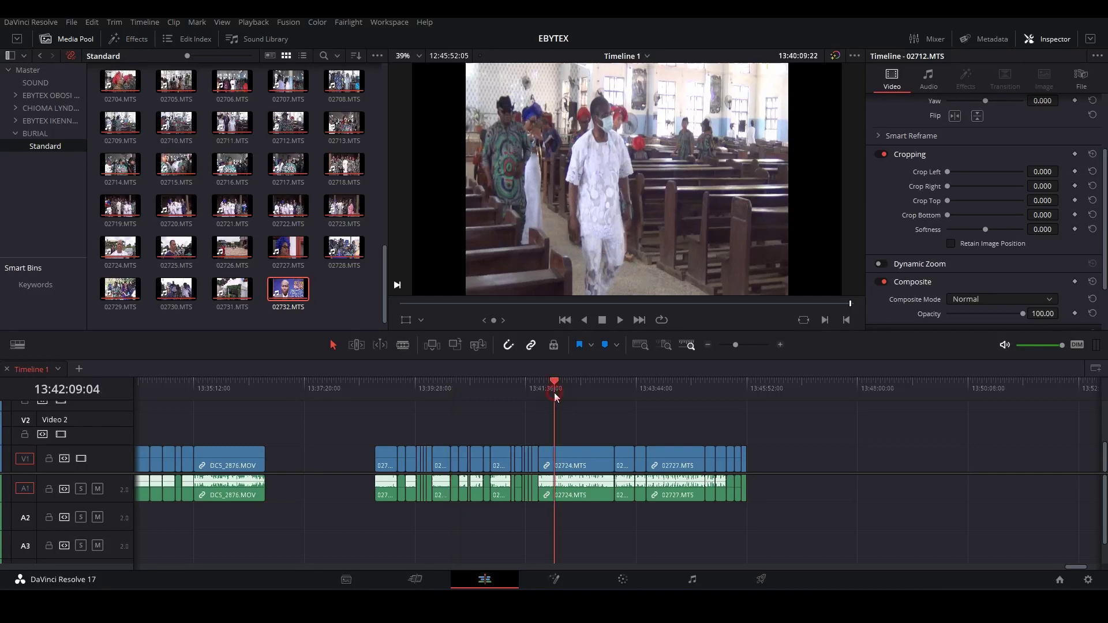
{"action": "left_click", "coordinate": [546, 444]}
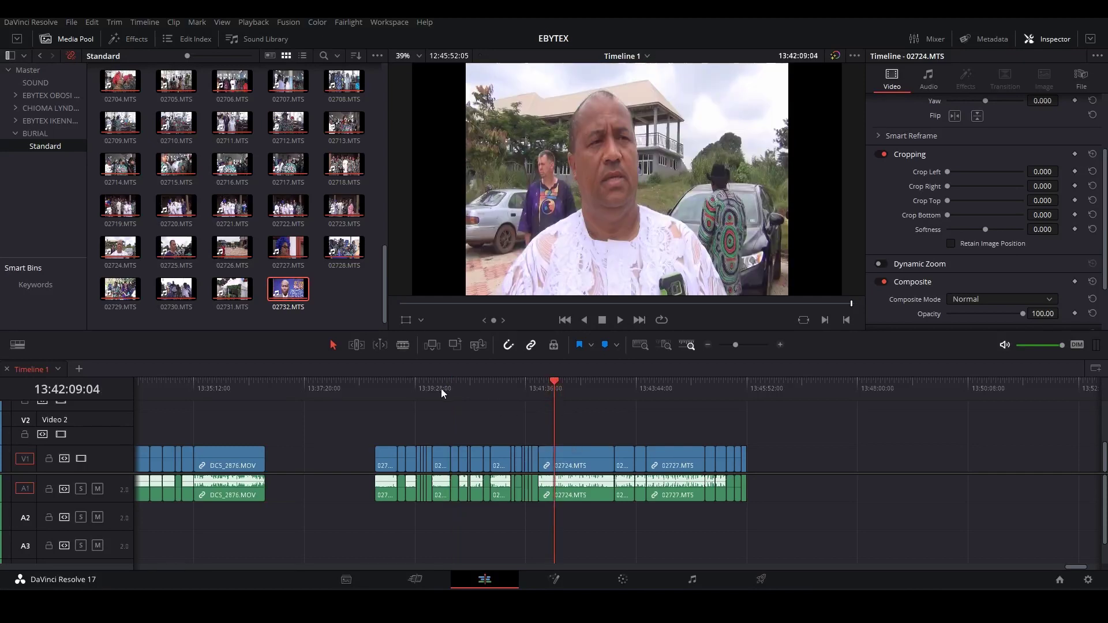
{"action": "left_click", "coordinate": [651, 388]}
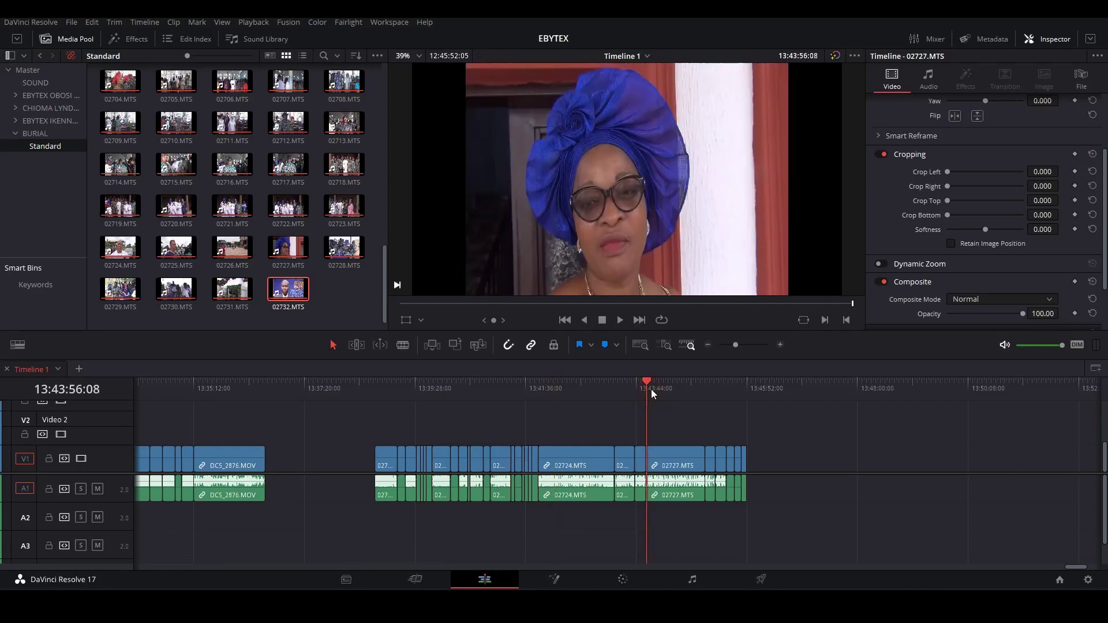
{"action": "left_click", "coordinate": [669, 389]}
{"action": "left_click", "coordinate": [433, 389]}
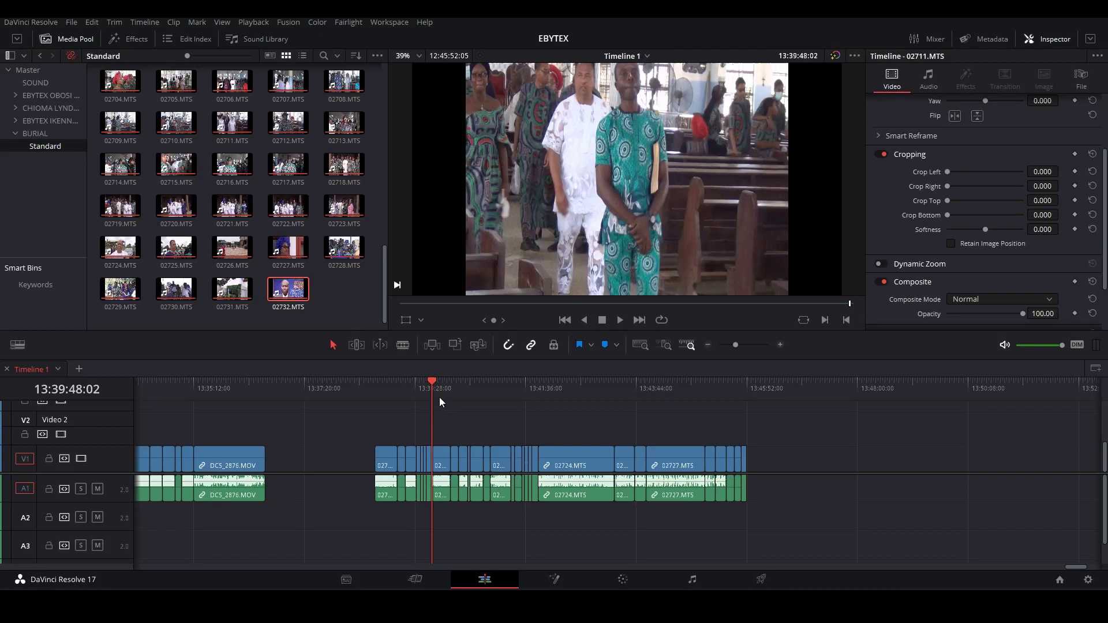
{"action": "left_click", "coordinate": [441, 463]}
{"action": "scroll", "coordinate": [984, 141], "scroll_direction": "up", "scroll_amount": 3}
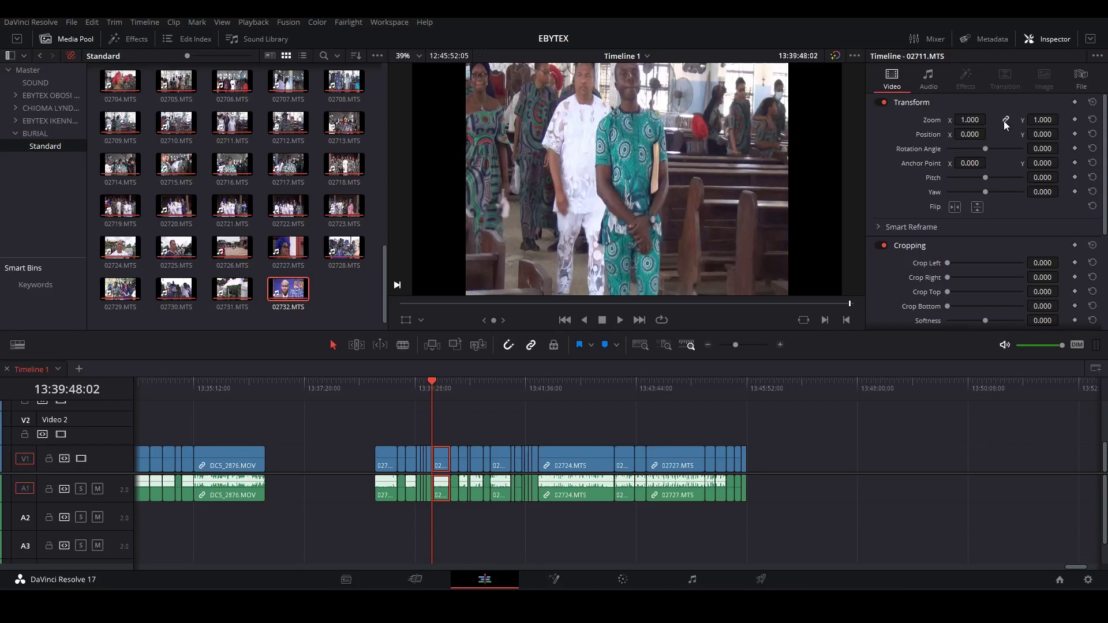
Test an unlinked X-only zoom stretch on 02711.MTS, reset zoom to 1.000, and show Effects
{"action": "left_click", "coordinate": [1007, 120]}
{"action": "left_click_drag", "start_coordinate": [967, 120], "coordinate": [987, 119]}
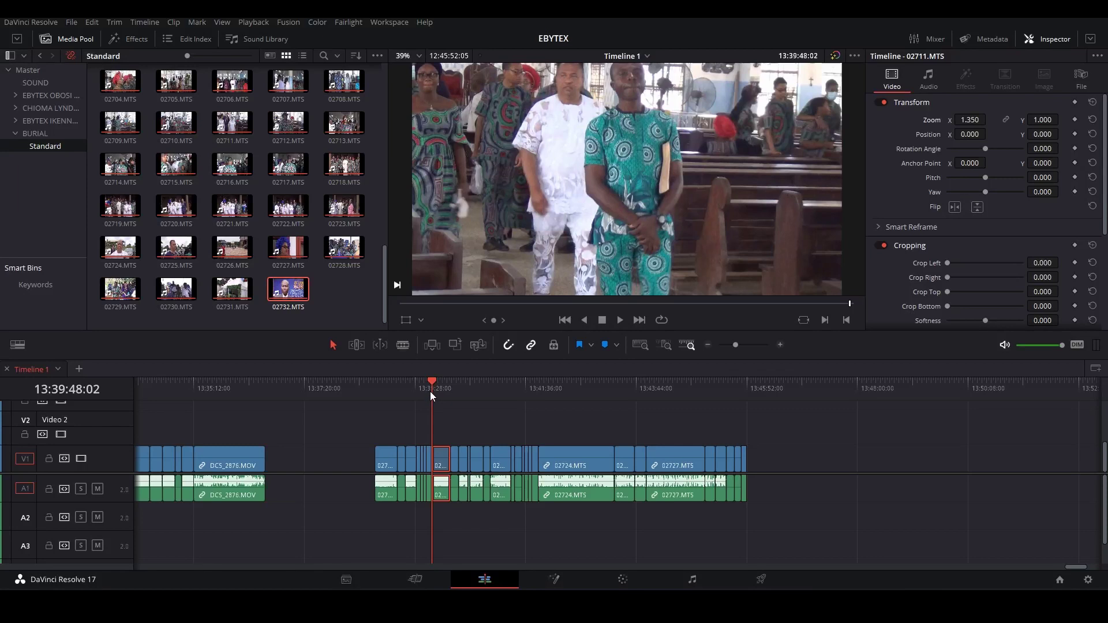
{"action": "mouse_move", "coordinate": [431, 394]}
{"action": "left_mouse_down"}
{"action": "mouse_move", "coordinate": [413, 395]}
{"action": "mouse_move", "coordinate": [535, 390]}
{"action": "mouse_move", "coordinate": [418, 395]}
{"action": "mouse_move", "coordinate": [433, 405]}
{"action": "left_mouse_up"}
{"action": "left_click", "coordinate": [1093, 120]}
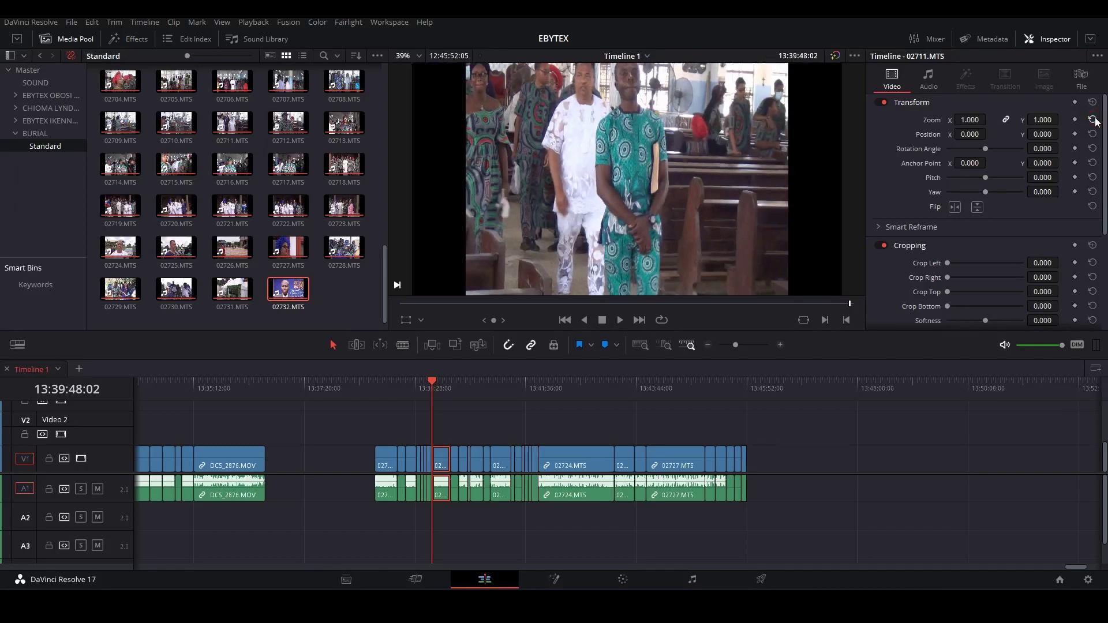
{"action": "left_click", "coordinate": [496, 420]}
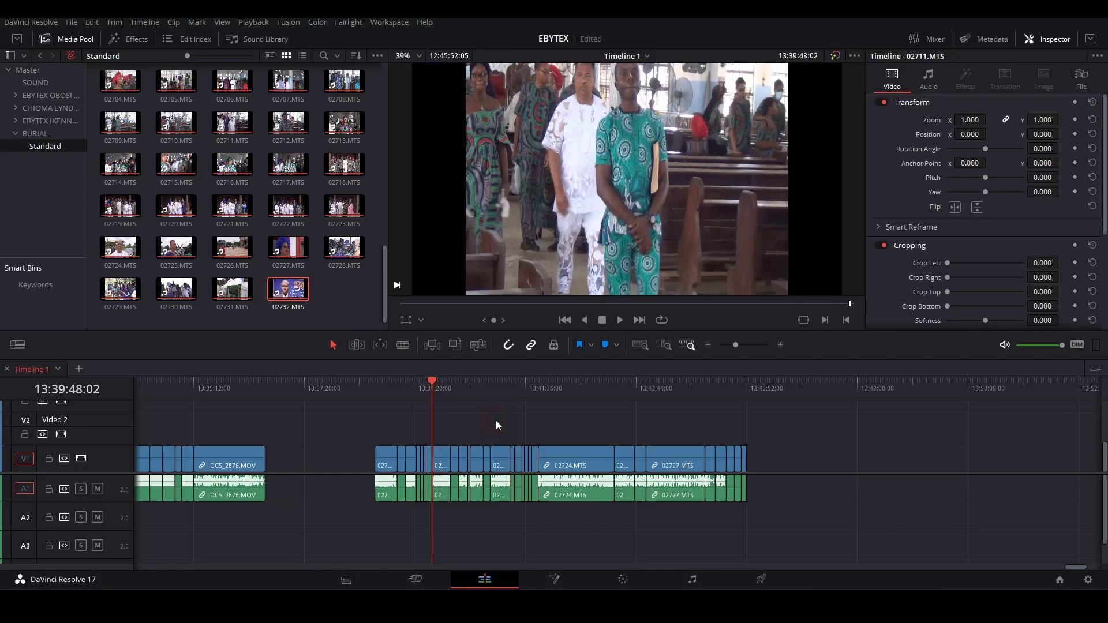
{"action": "left_click", "coordinate": [128, 39]}
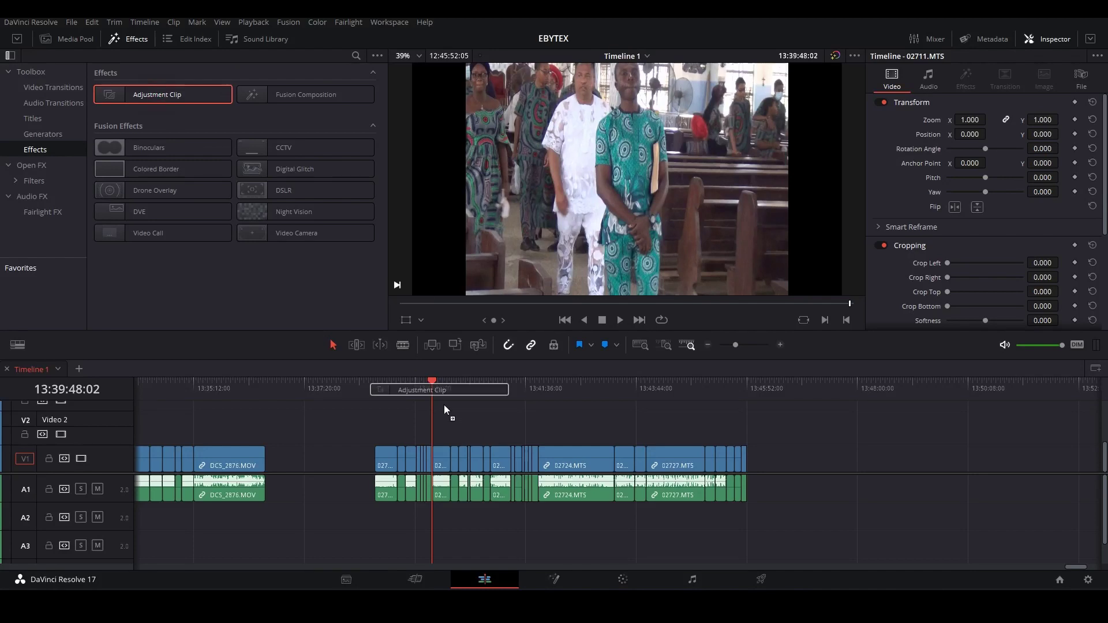
Place an Adjustment Clip on V2 and trim both edges to cover the church clips
{"action": "left_click_drag", "start_coordinate": [157, 97], "coordinate": [430, 433]}
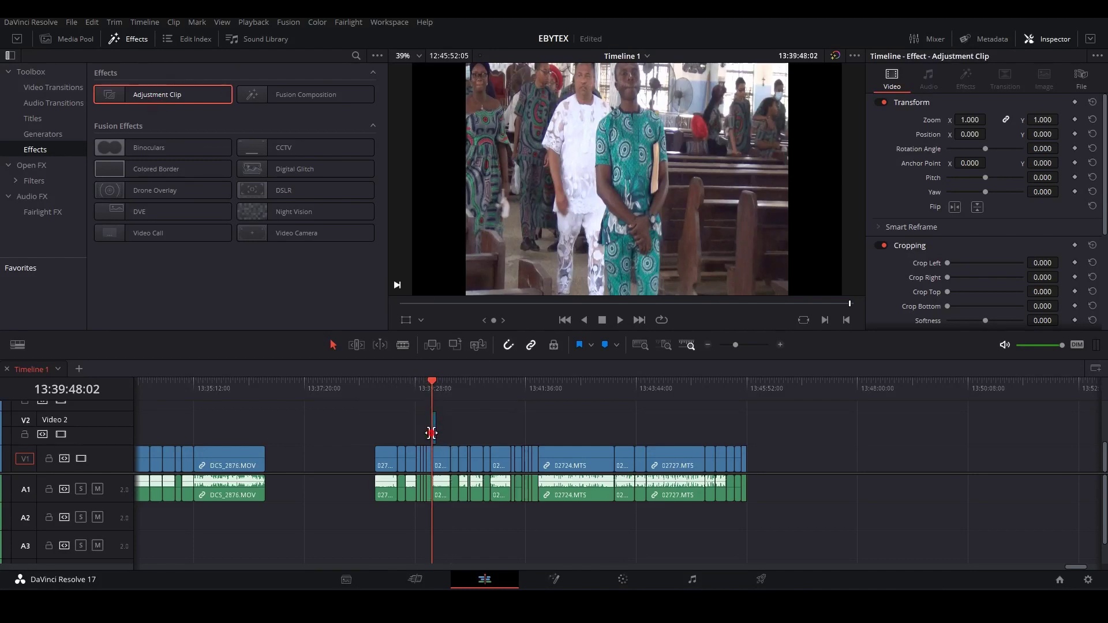
{"action": "key", "text": "Up"}
{"action": "key", "text": "Up"}
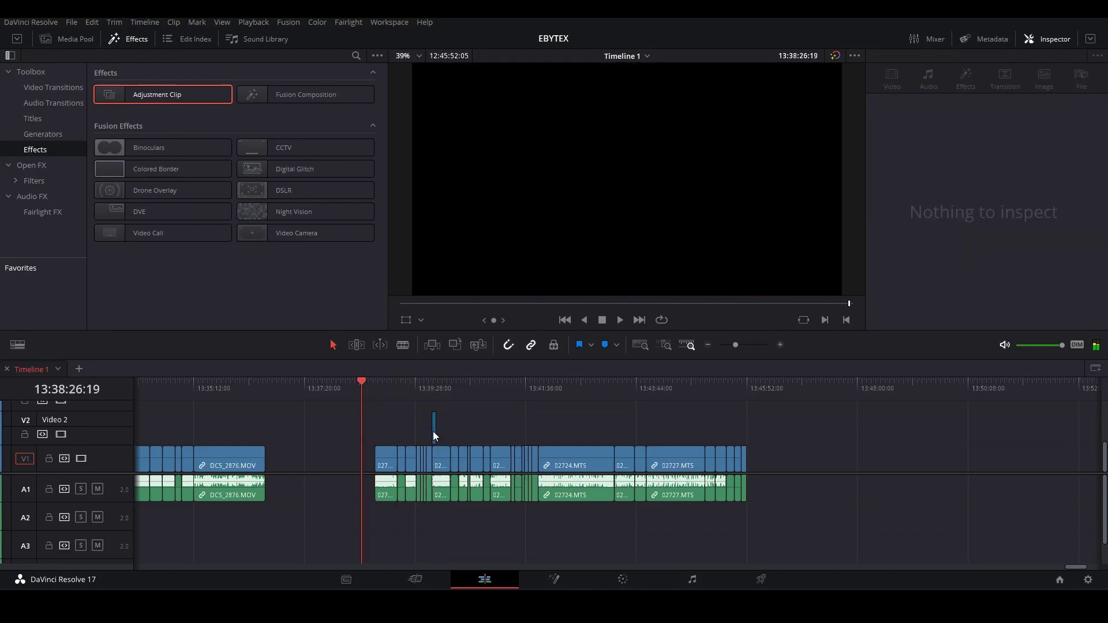
{"action": "left_click_drag", "start_coordinate": [432, 431], "coordinate": [364, 429]}
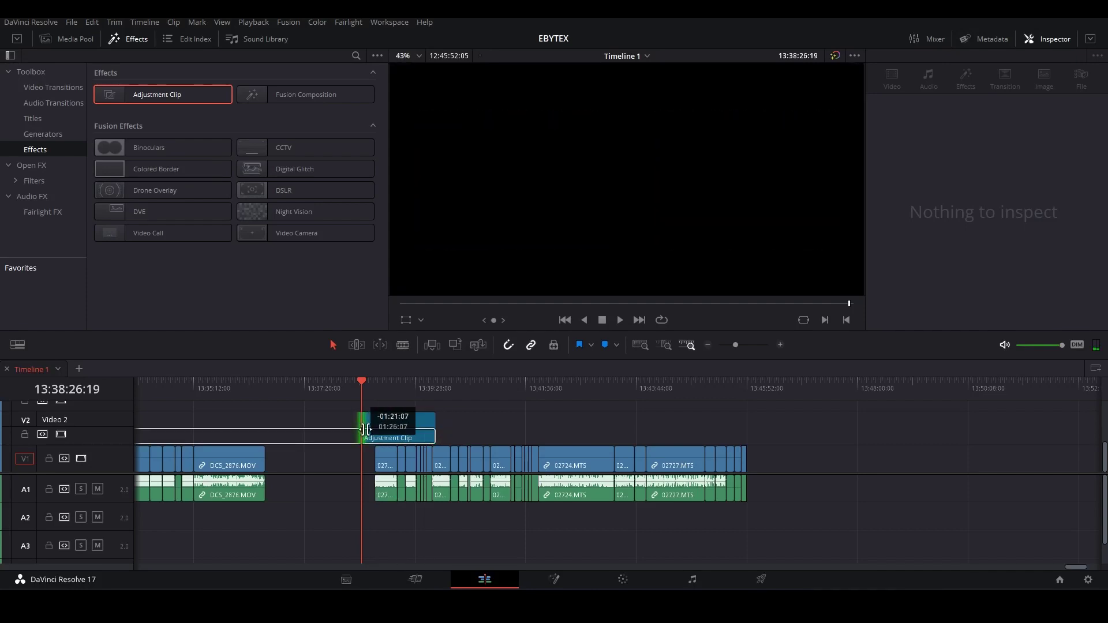
{"action": "left_click_drag", "start_coordinate": [433, 428], "coordinate": [747, 428]}
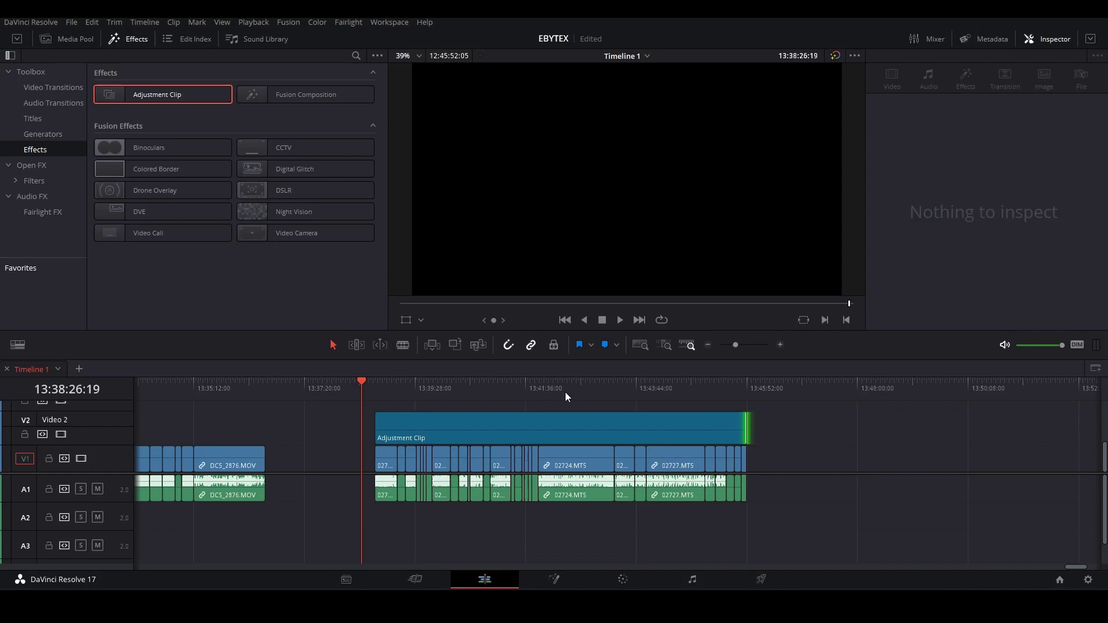
{"action": "left_click", "coordinate": [539, 388]}
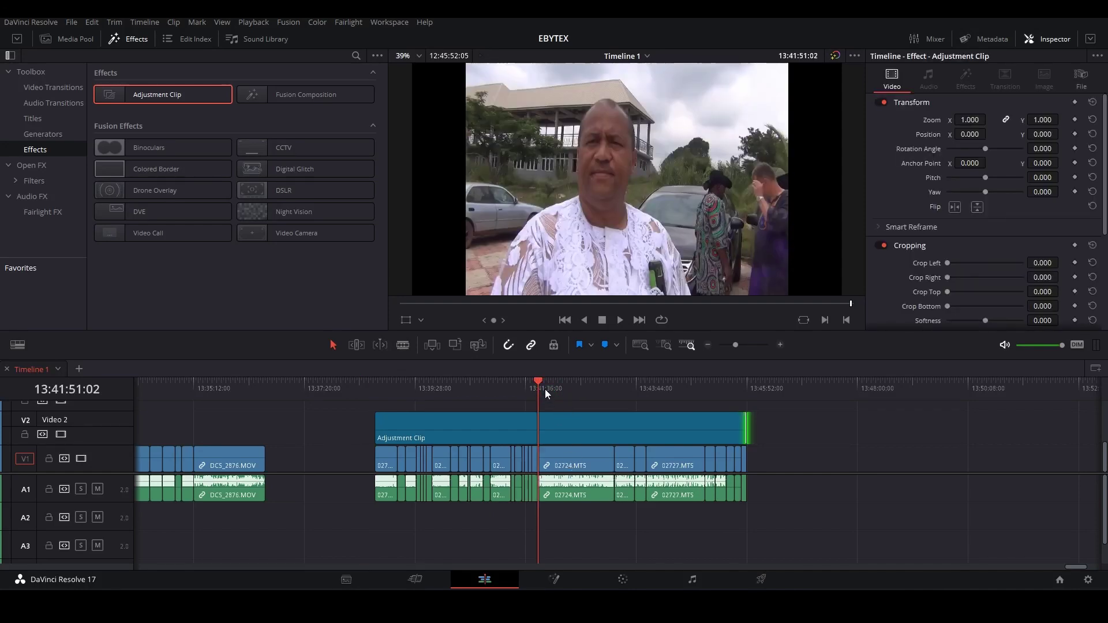
Unlink the Adjustment Clip's zoom and set Zoom X to 1.330, previewing the stretched footage
{"action": "left_click_drag", "start_coordinate": [545, 389], "coordinate": [481, 394]}
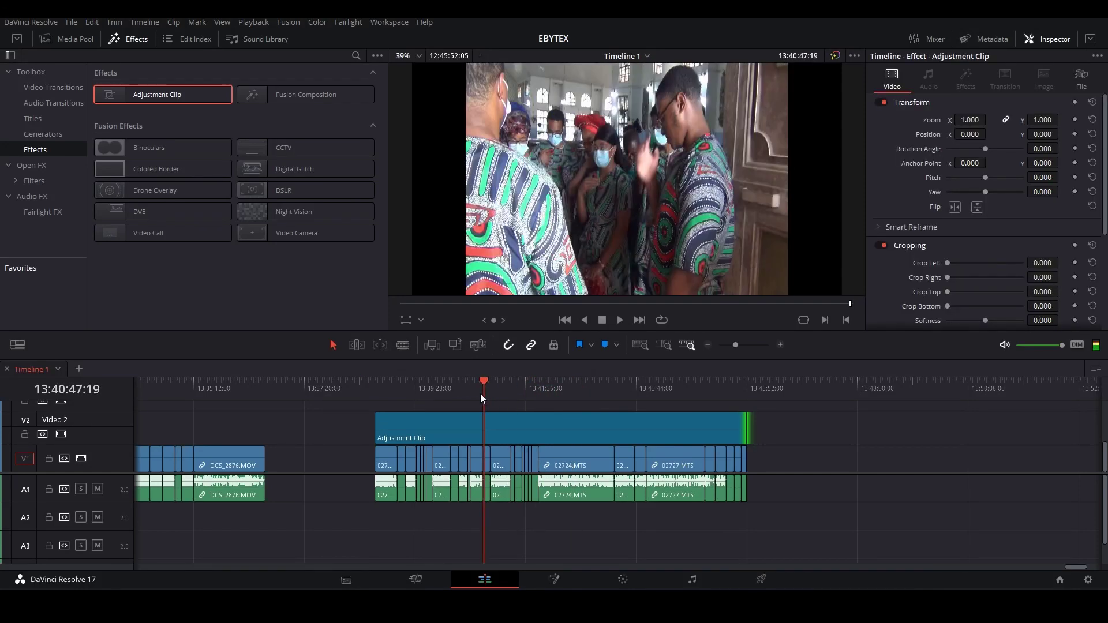
{"action": "left_click", "coordinate": [568, 423]}
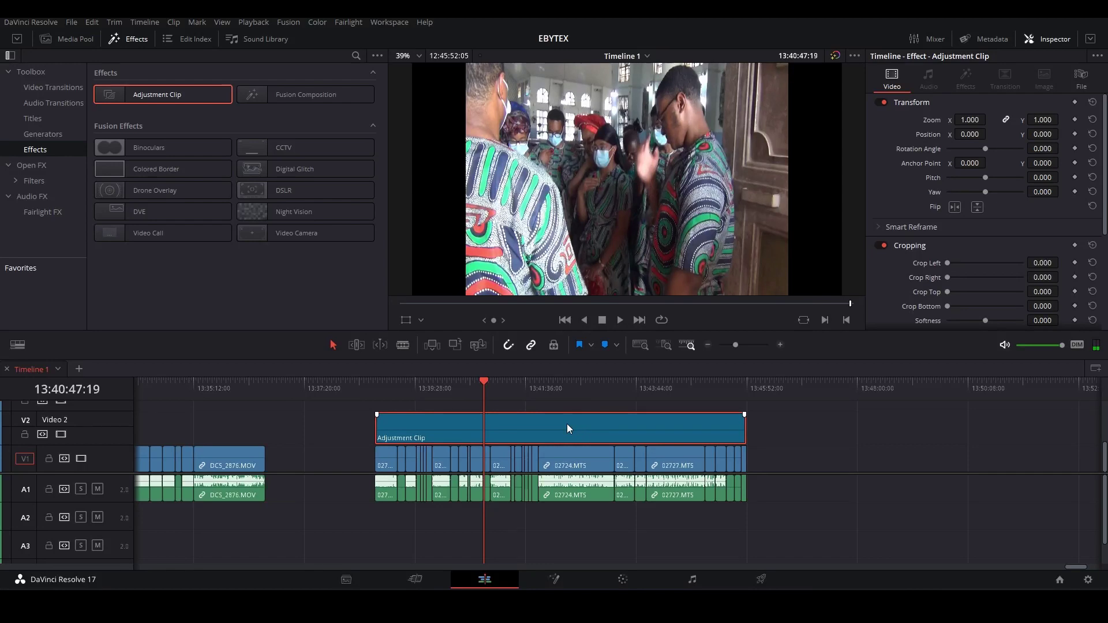
{"action": "left_click", "coordinate": [574, 384]}
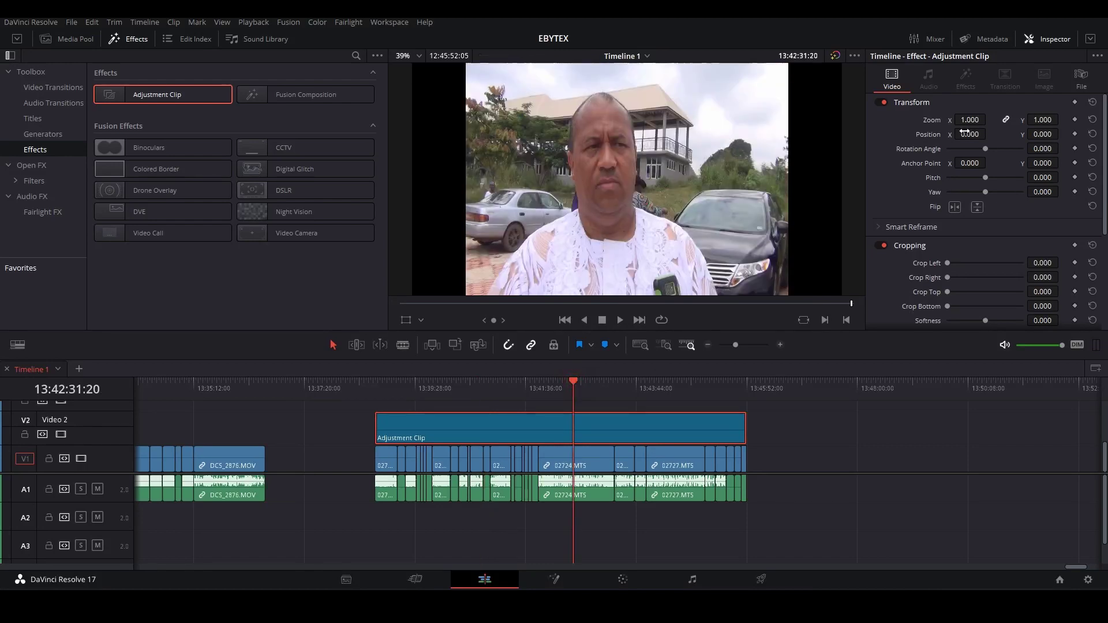
{"action": "left_click", "coordinate": [1006, 120]}
{"action": "left_click_drag", "start_coordinate": [961, 121], "coordinate": [991, 119]}
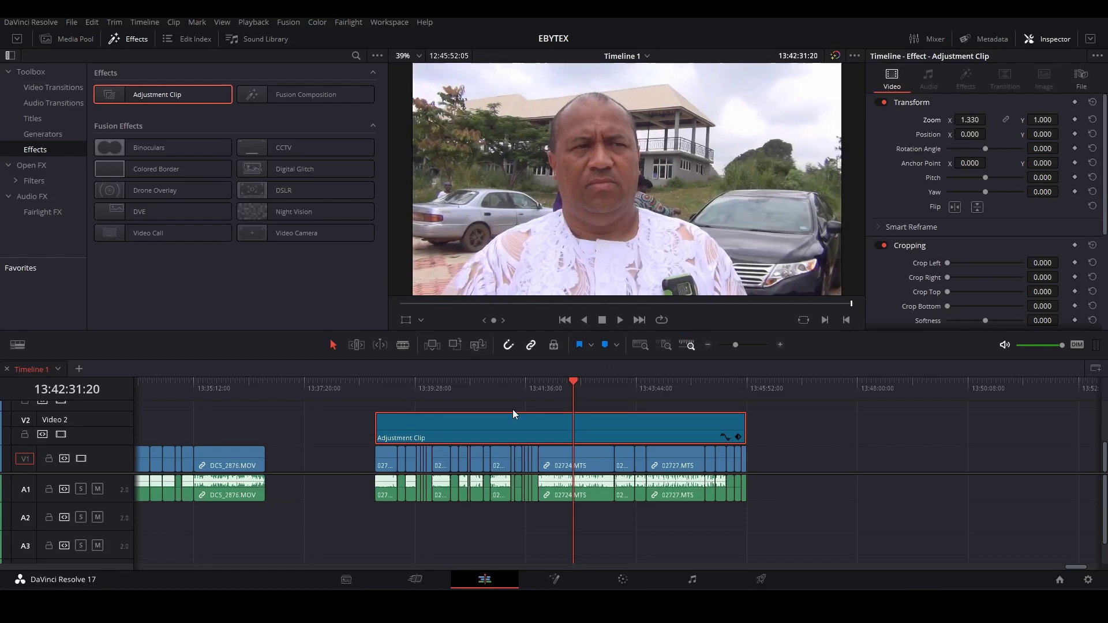
{"action": "mouse_move", "coordinate": [490, 386]}
{"action": "left_mouse_down"}
{"action": "mouse_move", "coordinate": [397, 396]}
{"action": "mouse_move", "coordinate": [589, 372]}
{"action": "mouse_move", "coordinate": [746, 386]}
{"action": "mouse_move", "coordinate": [464, 427]}
{"action": "left_mouse_up"}
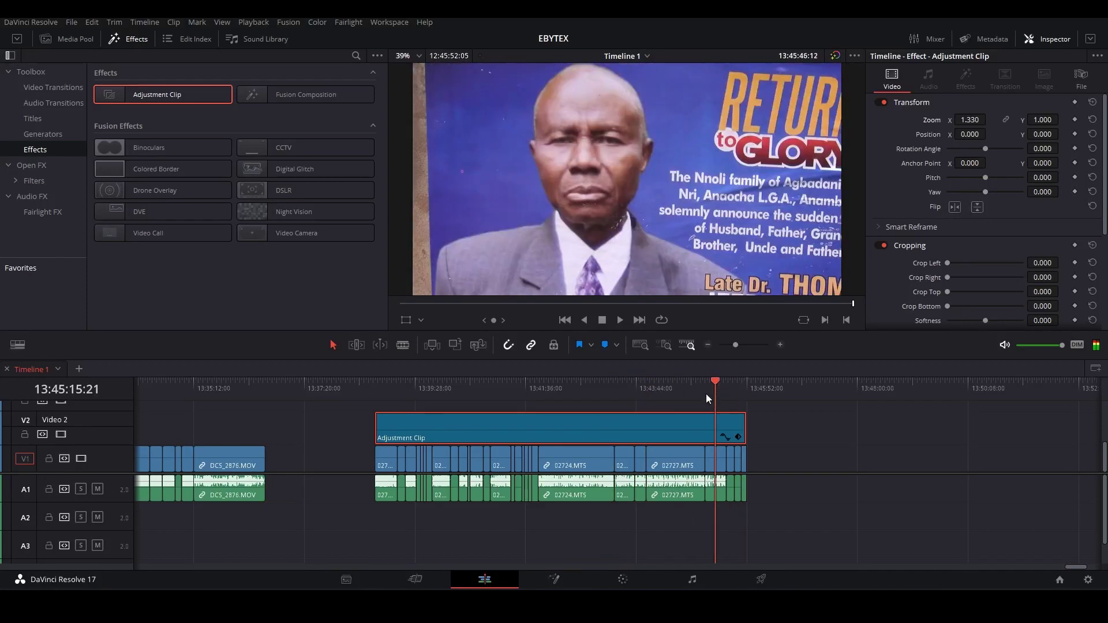
{"action": "left_click", "coordinate": [463, 424]}
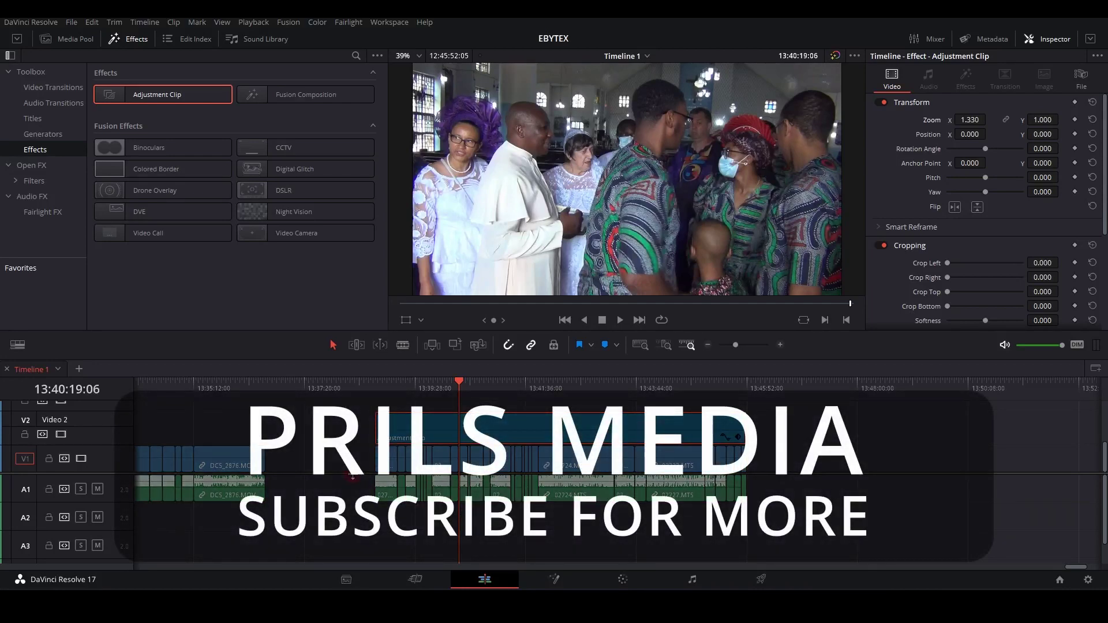
Drag into the empty space above V2 to create the Video 3 track
{"action": "left_click_drag", "start_coordinate": [645, 437], "coordinate": [645, 416]}
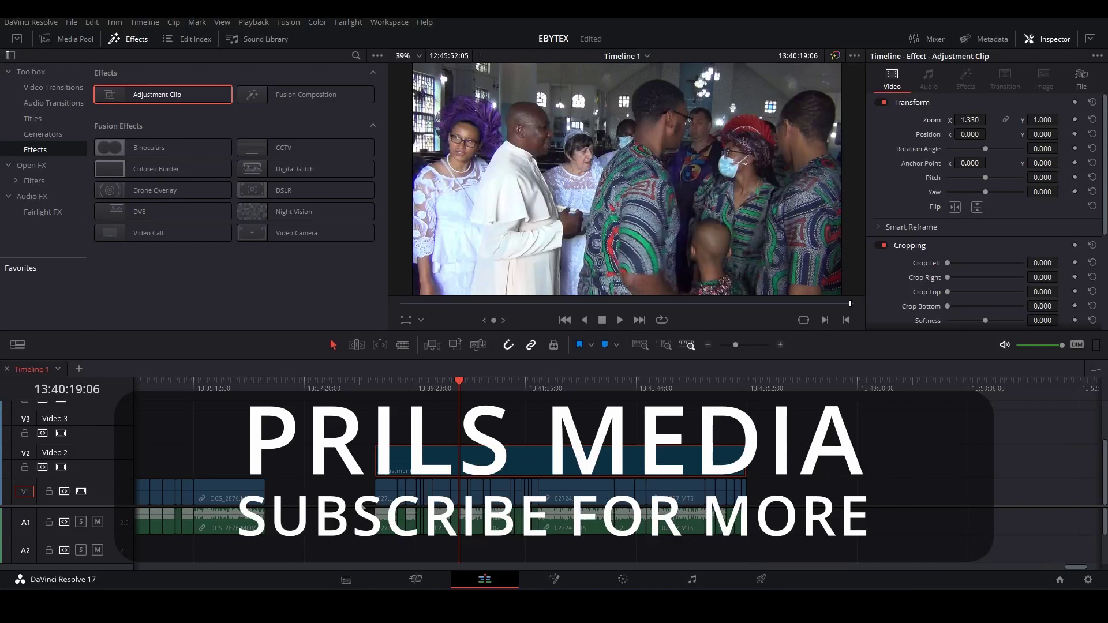